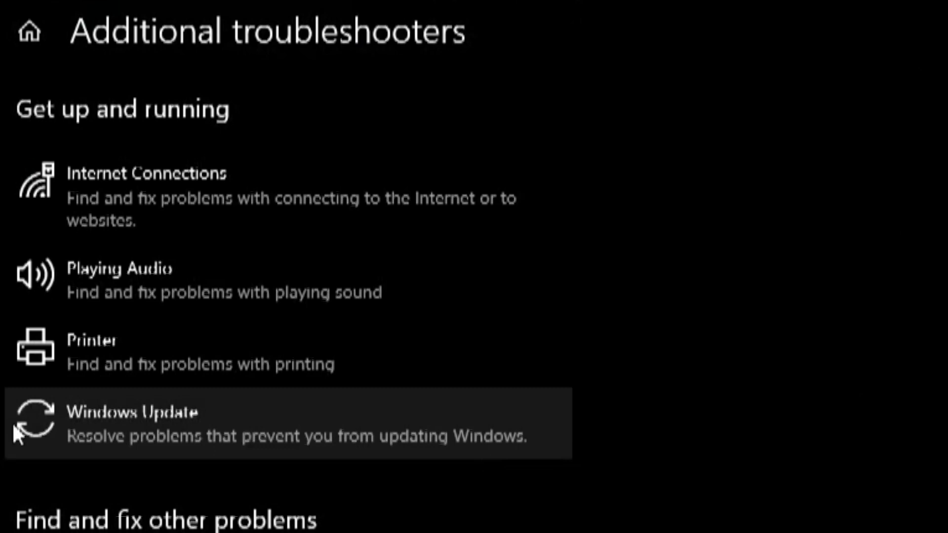
Choose the Windows Update troubleshooter from the additional troubleshooters
click(41, 426)
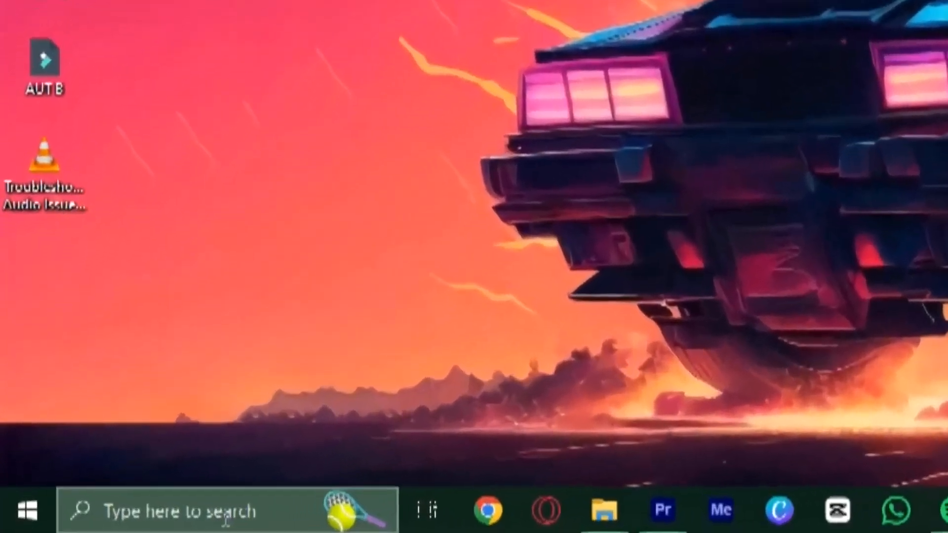
Open Settings and go to the system storage page's Temporary files for Local Disk (C:)
click(226, 516)
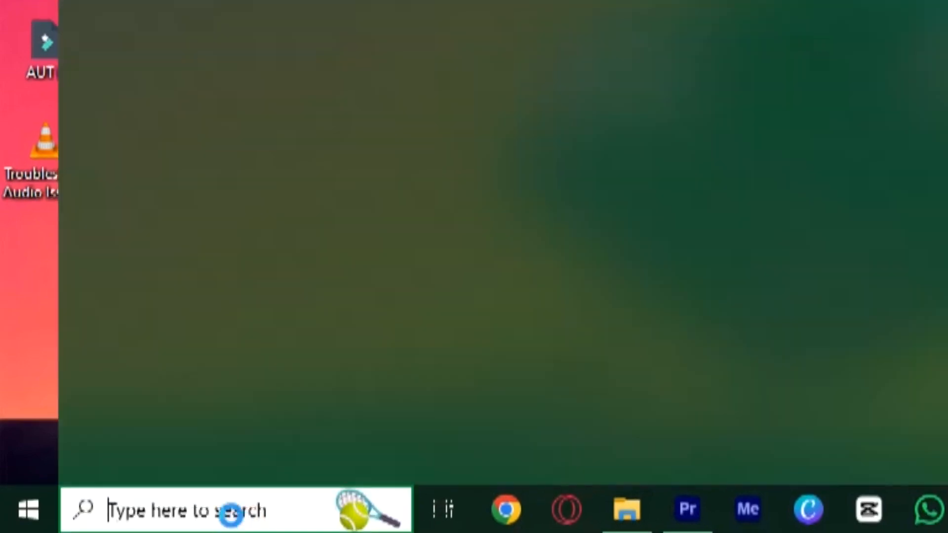
text(setti)
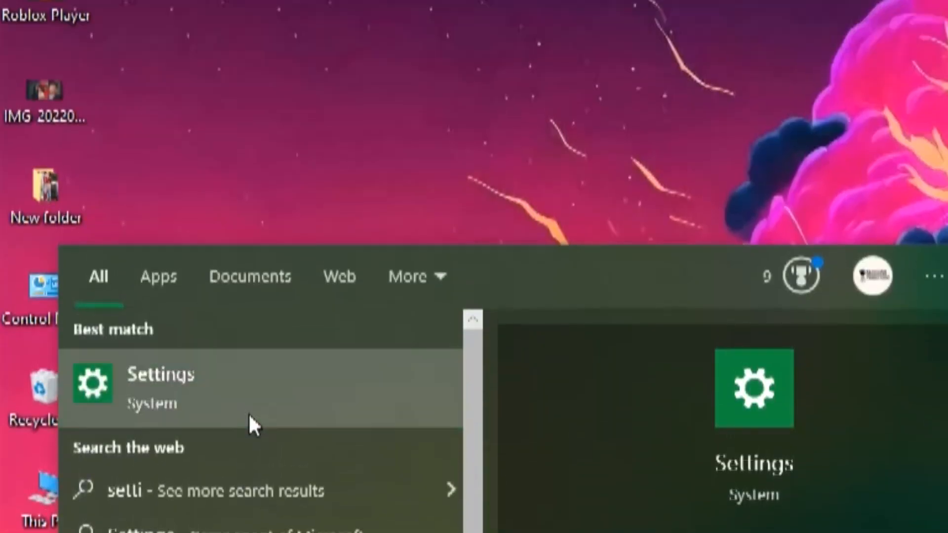
click(248, 413)
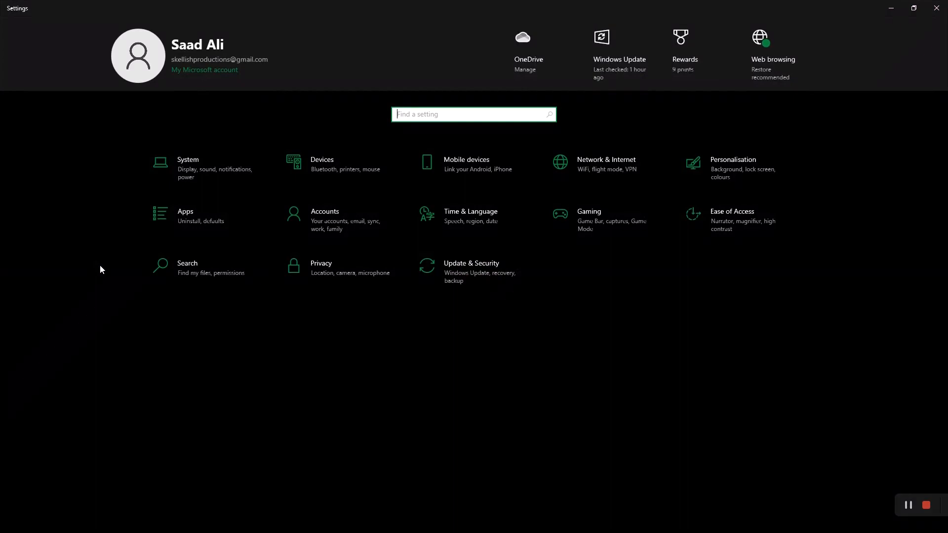
click(209, 165)
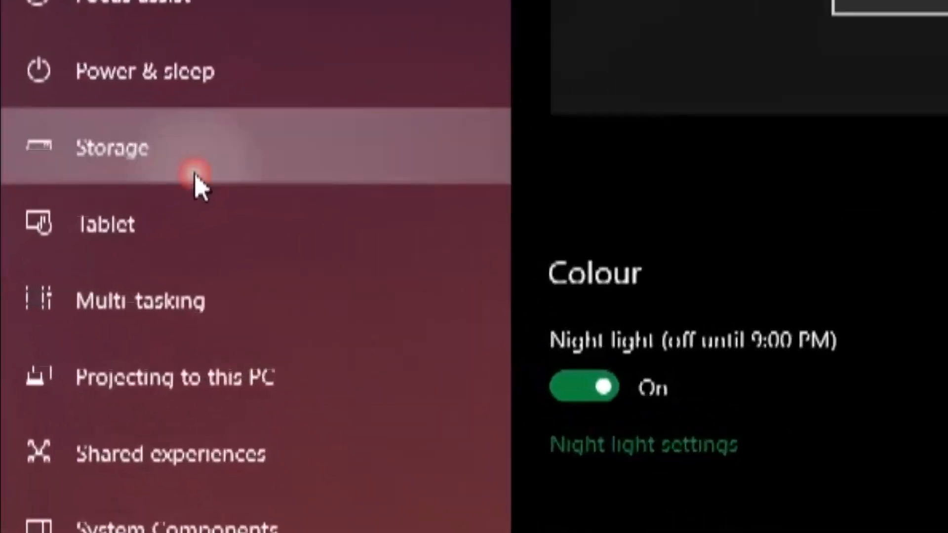
click(60, 238)
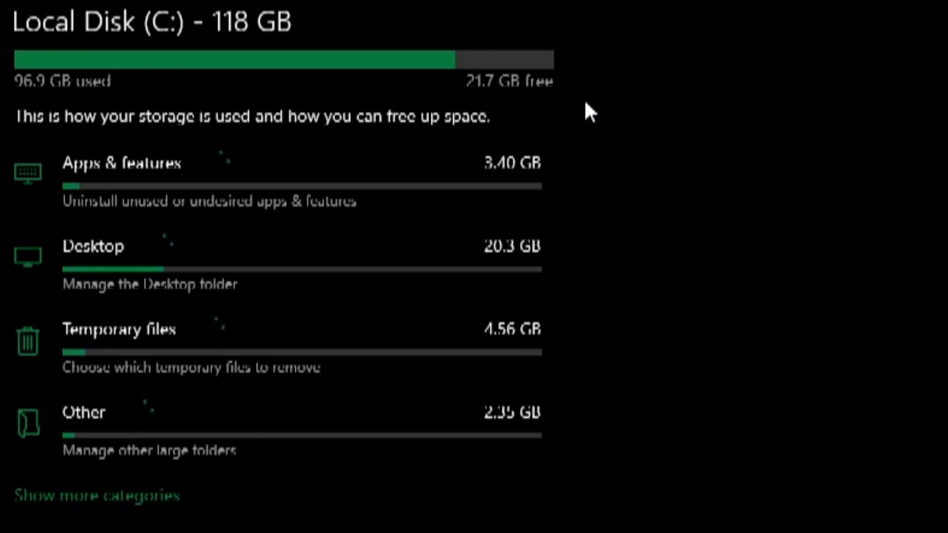
click(261, 331)
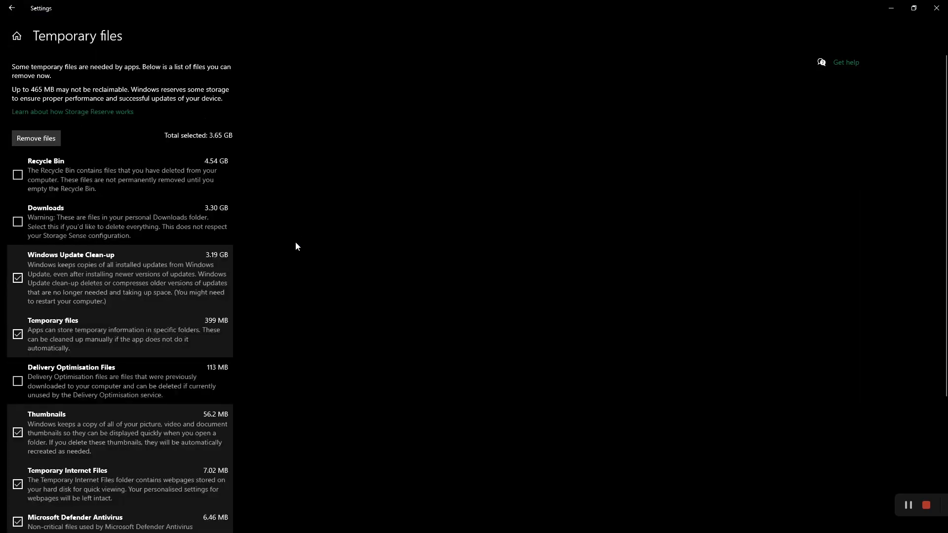
Deselect Windows Update Clean-up, Temporary files, Thumbnails, Temporary Internet Files, Microsoft Defender Antivirus, Windows error reports and feedback diagnostics, and DirectX Shader Cache
click(17, 278)
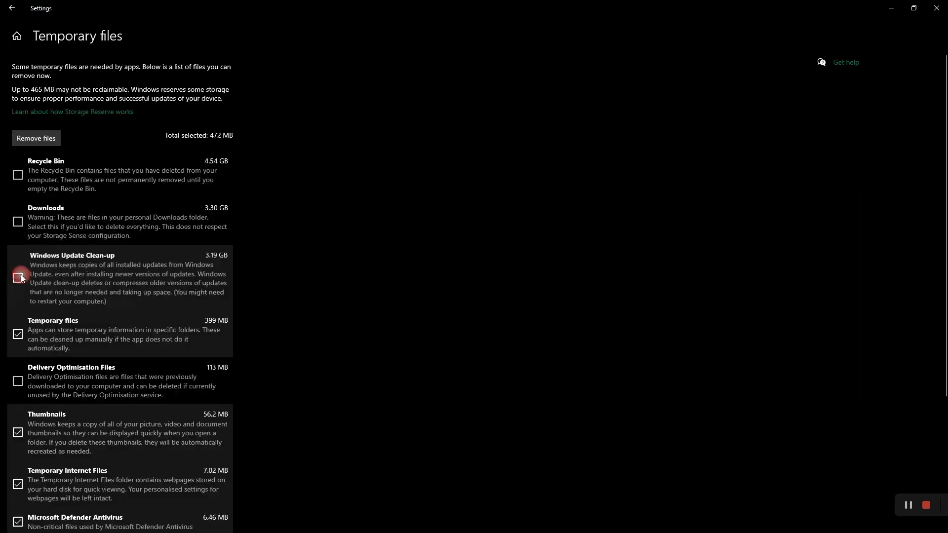
click(17, 334)
scroll(34, 339, down, 3)
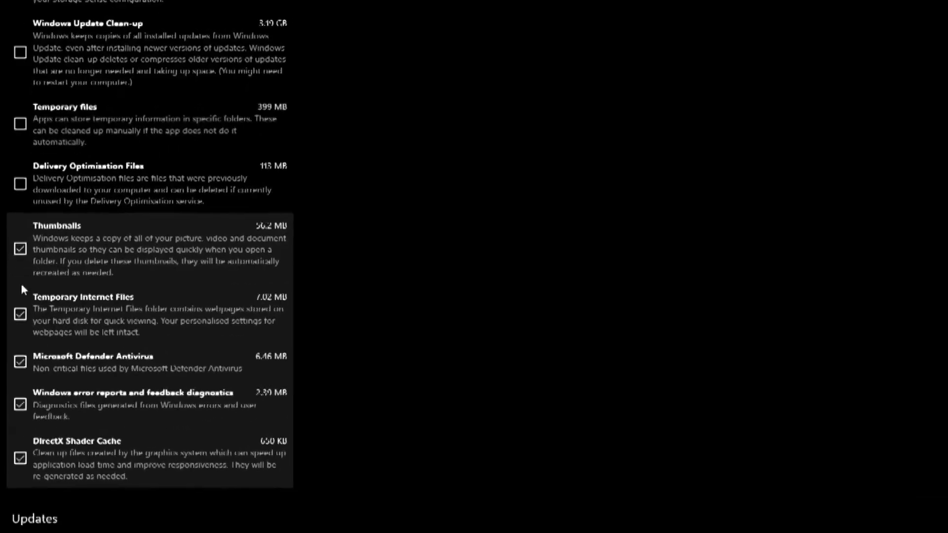
click(18, 288)
click(18, 340)
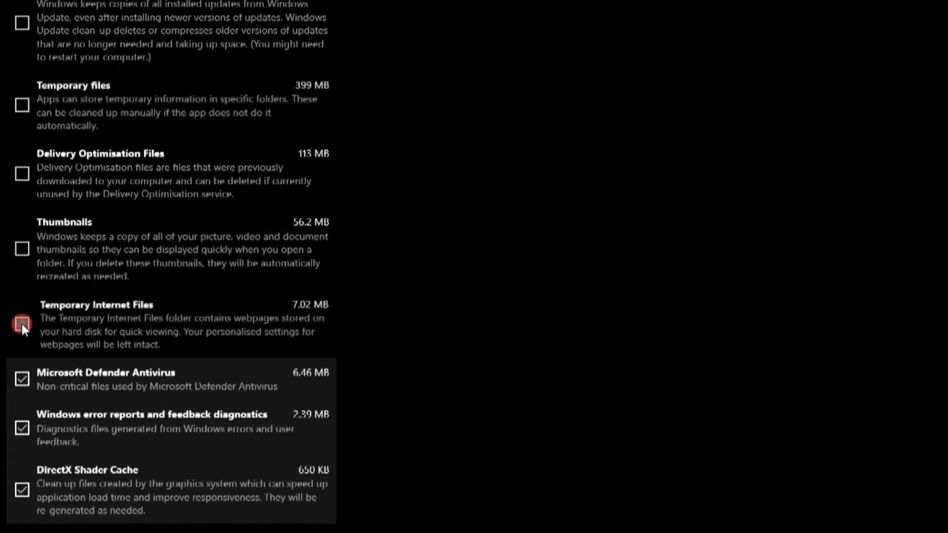
click(19, 378)
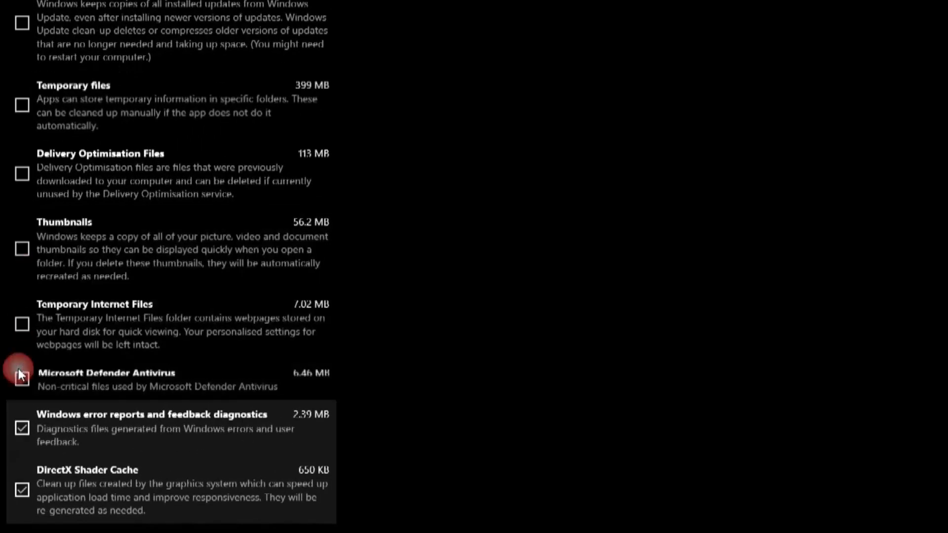
click(18, 429)
click(20, 487)
Select only the Recycle Bin category and remove its files
scroll(245, 462, up, 4)
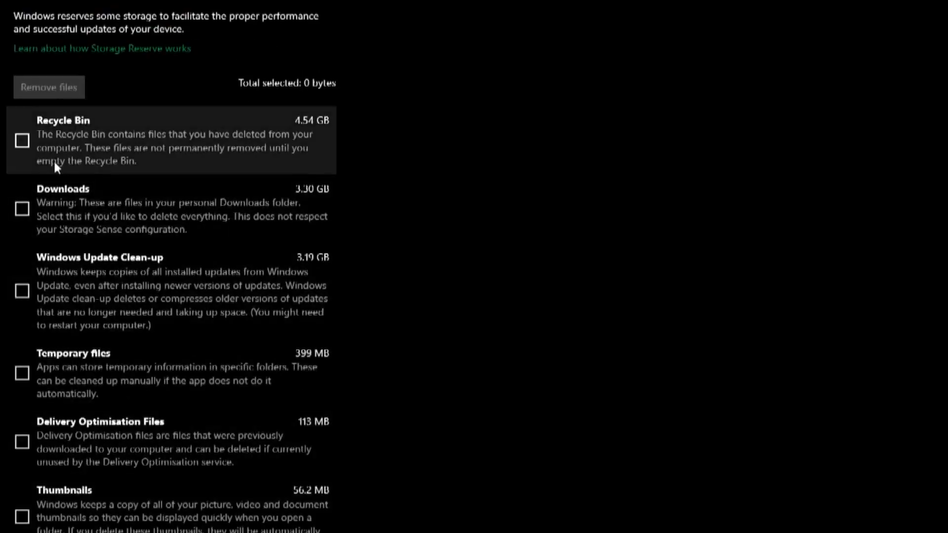
click(16, 138)
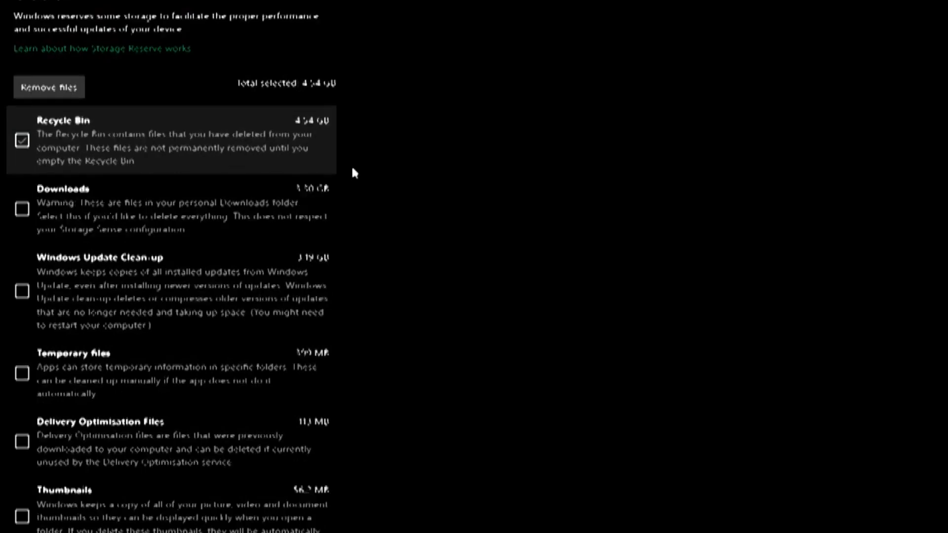
click(72, 86)
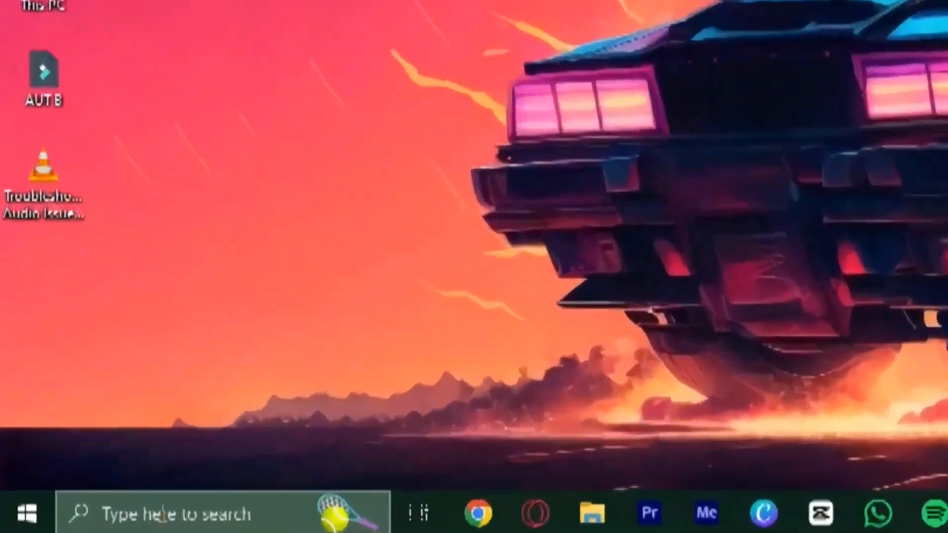
Launch Command Prompt as administrator and move its window towards the middle of the desktop
click(82, 524)
text(cmd)
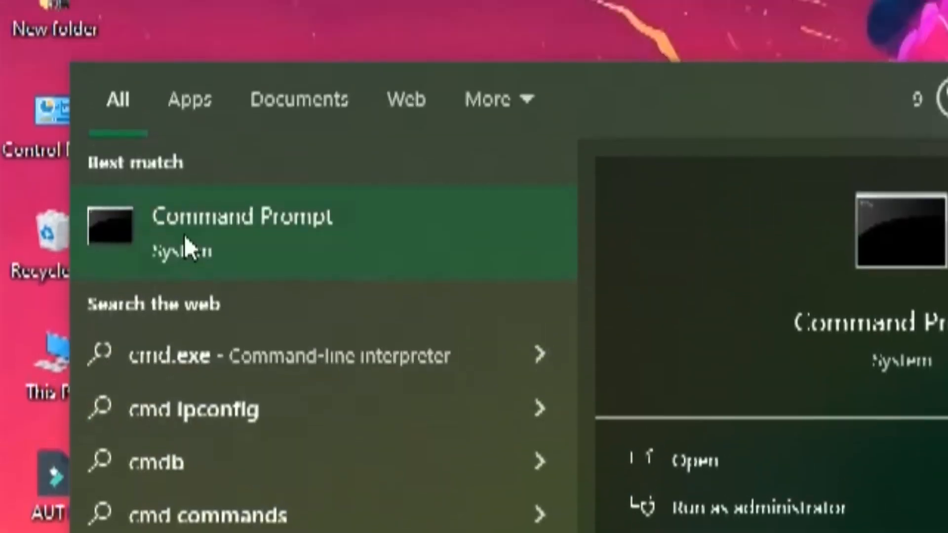
right_click(187, 390)
click(265, 400)
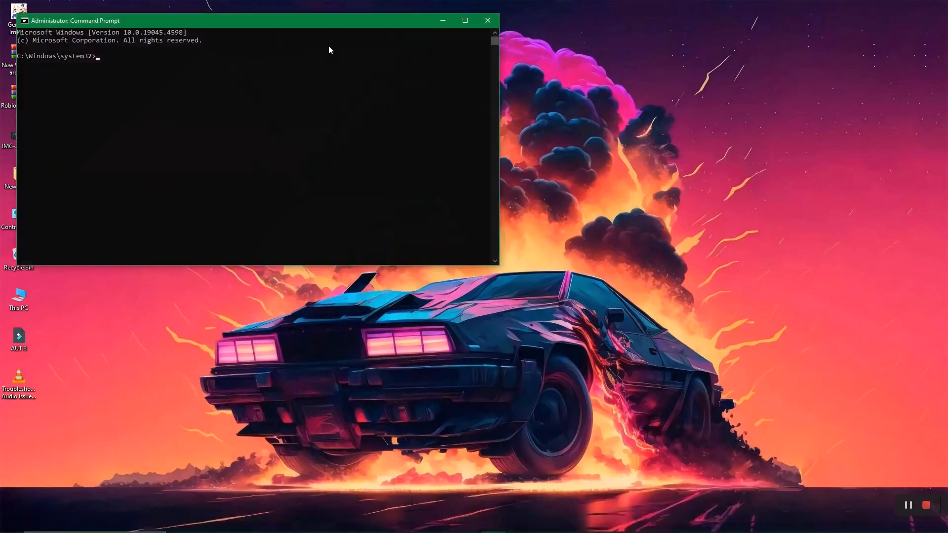
drag(319, 20, 521, 156)
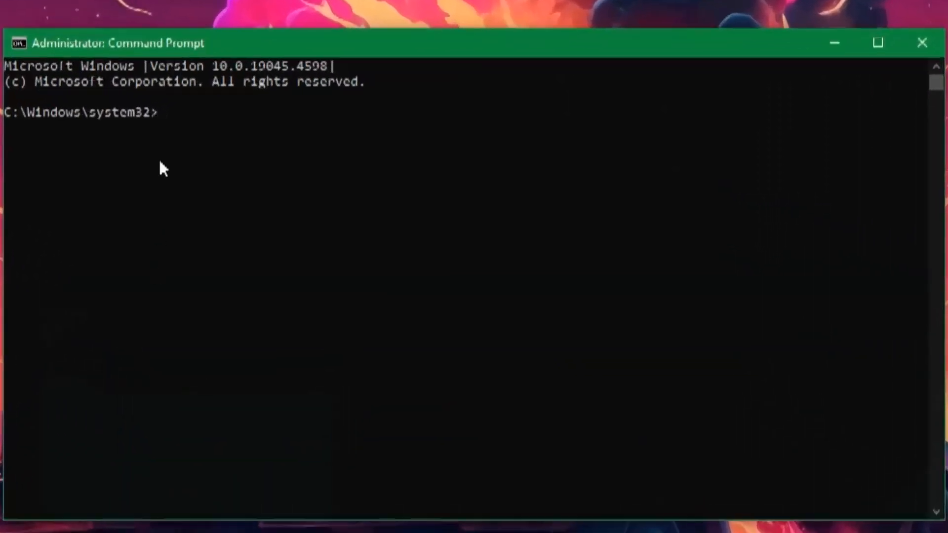
Run net stop wuauserv, and try to rename C:\Windows\SoftwareDistribution to SoftwareDistribution.old and C:\Windows\System32\catroot2 to Catroot2.old
click(162, 119)
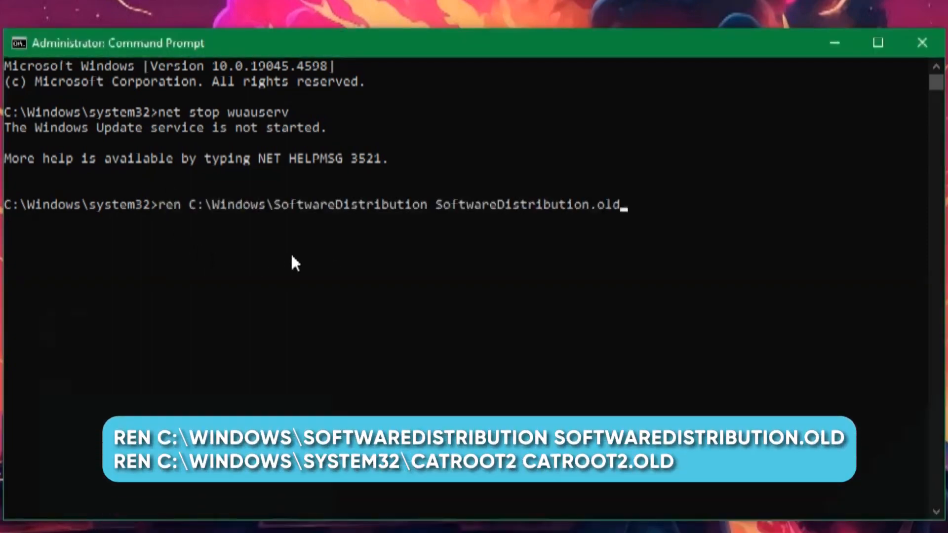
key(Return)
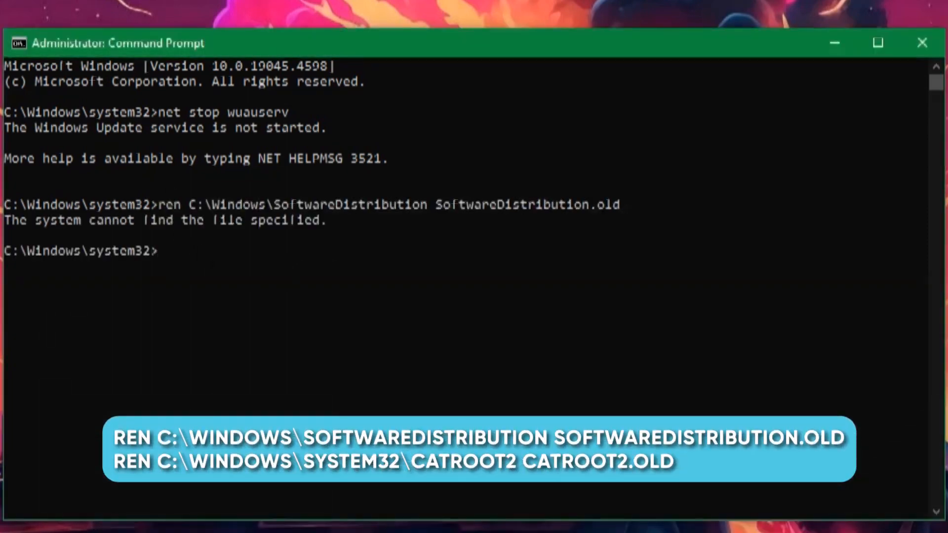
text(ren C:\Windows\System32\catroot2 Catroot2.old)
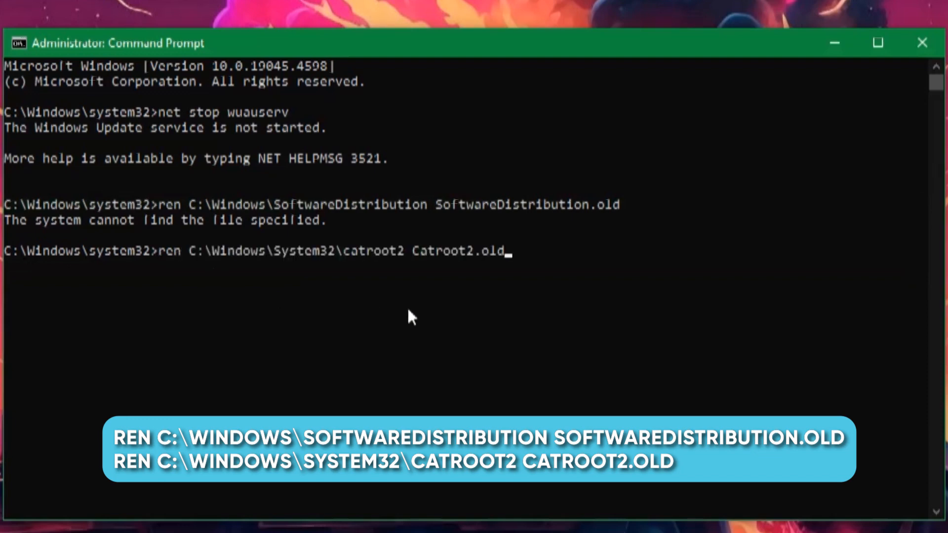
key(Return)
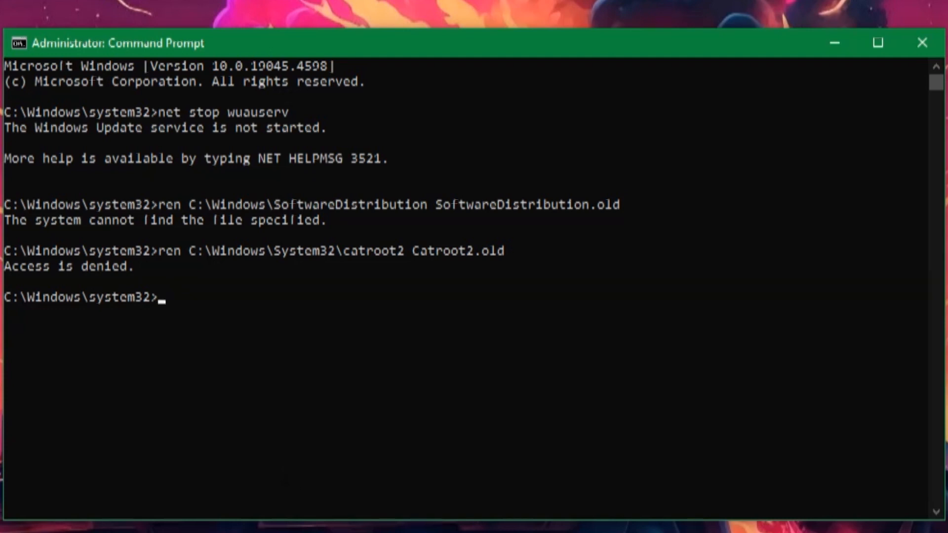
Start the Windows Update service with the command net start wuauserv
click(247, 529)
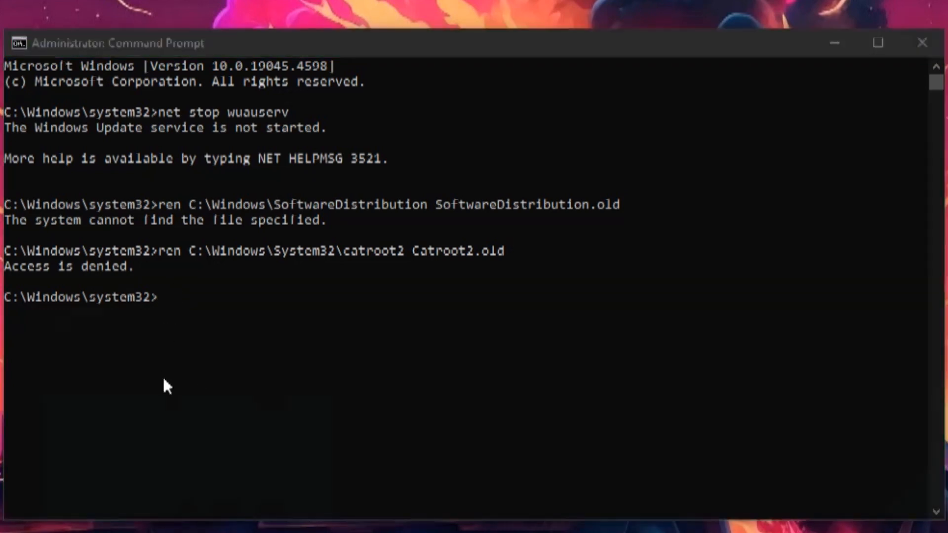
click(171, 317)
click(154, 300)
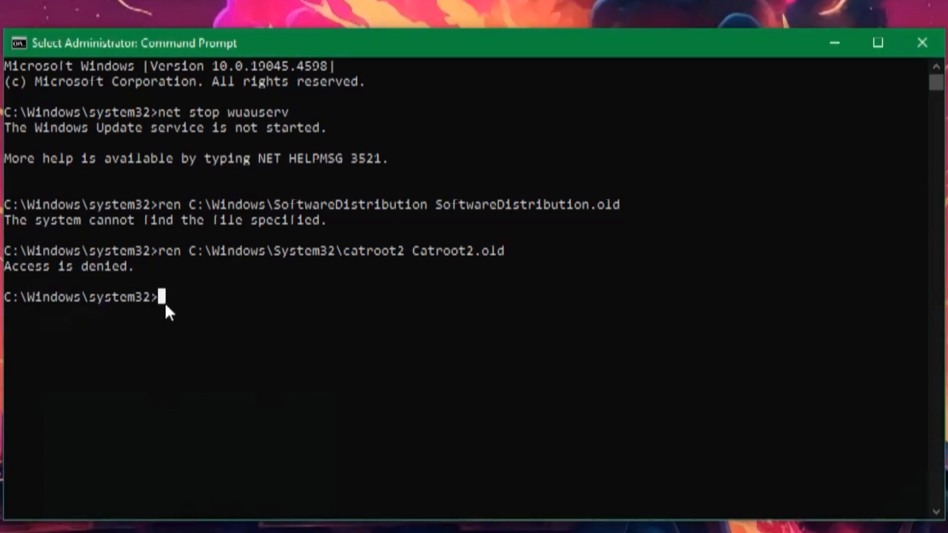
text(net start wuauserv)
key(Return)
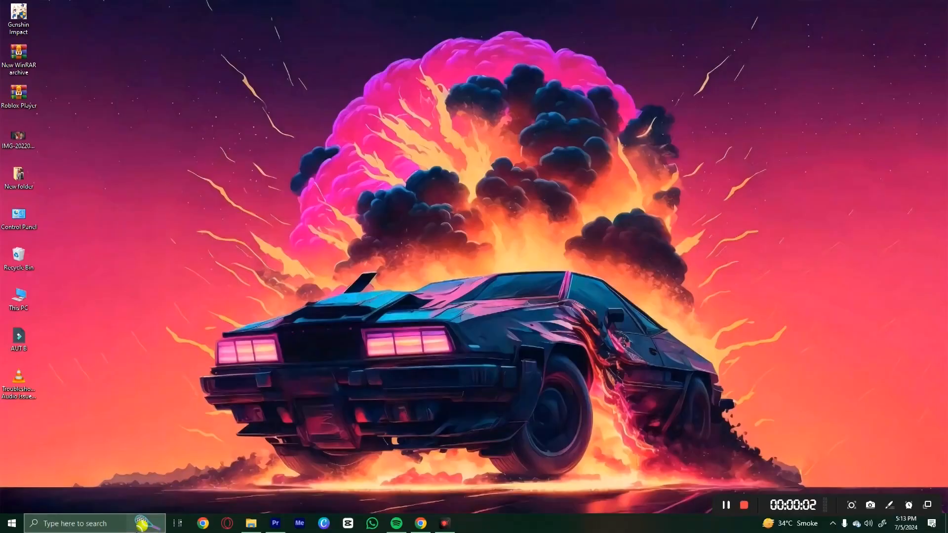
Look up the latest cumulative update's KB number in the Windows Update history of Settings, and minimize Settings
click(43, 523)
text(sett)
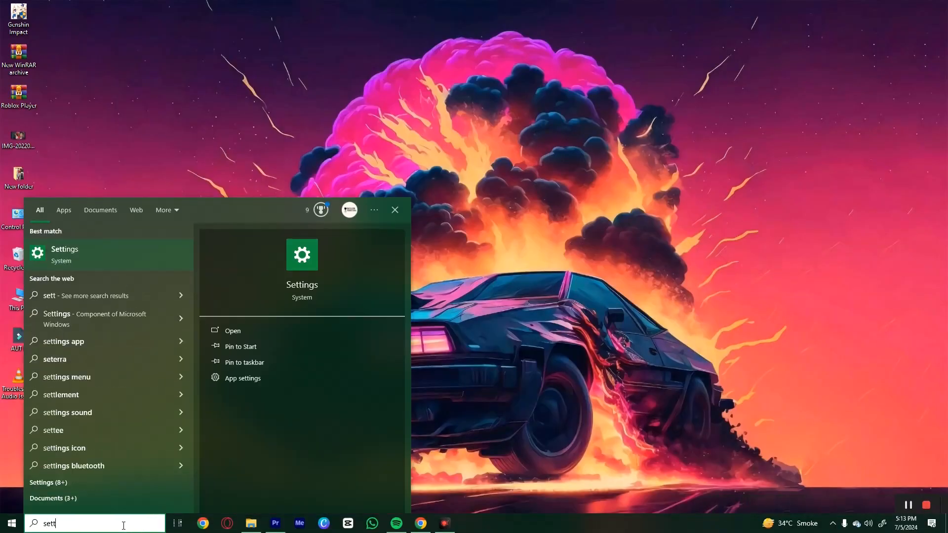
click(122, 262)
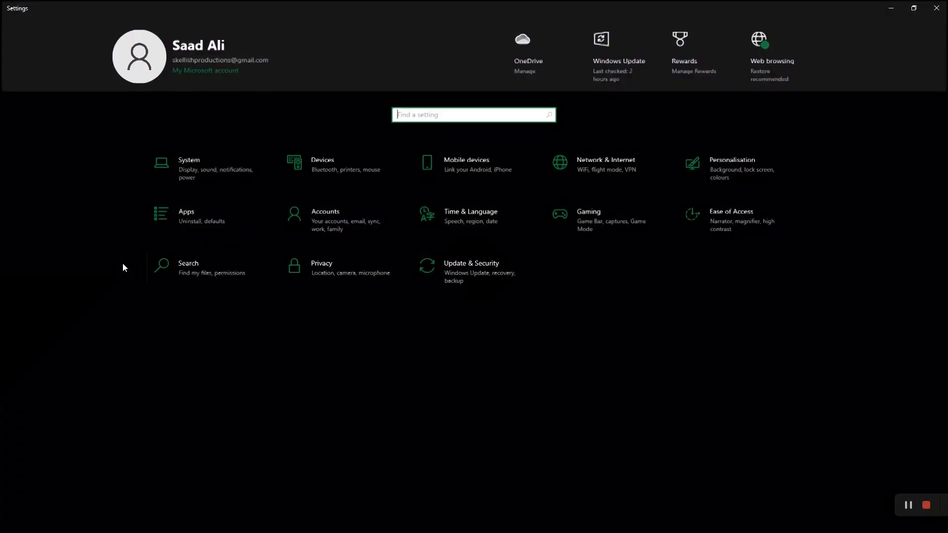
click(448, 264)
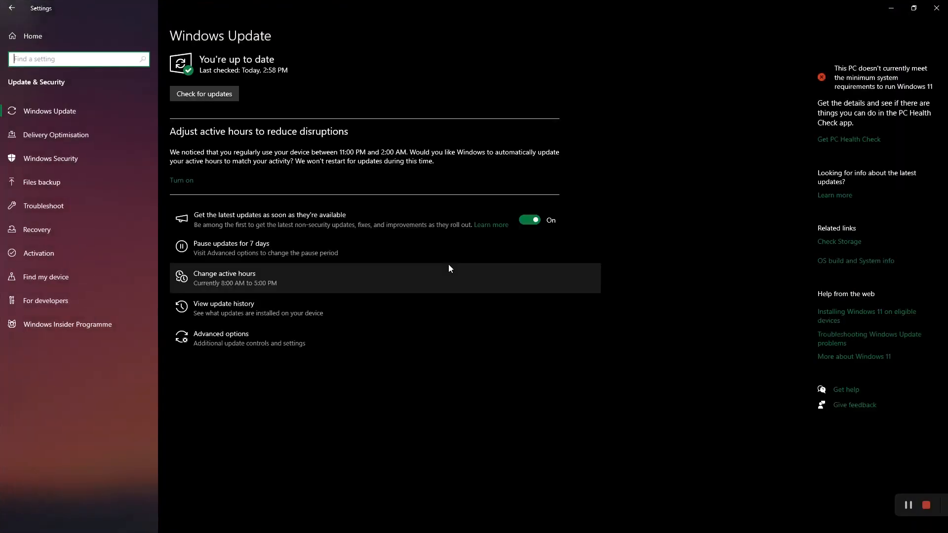
click(258, 310)
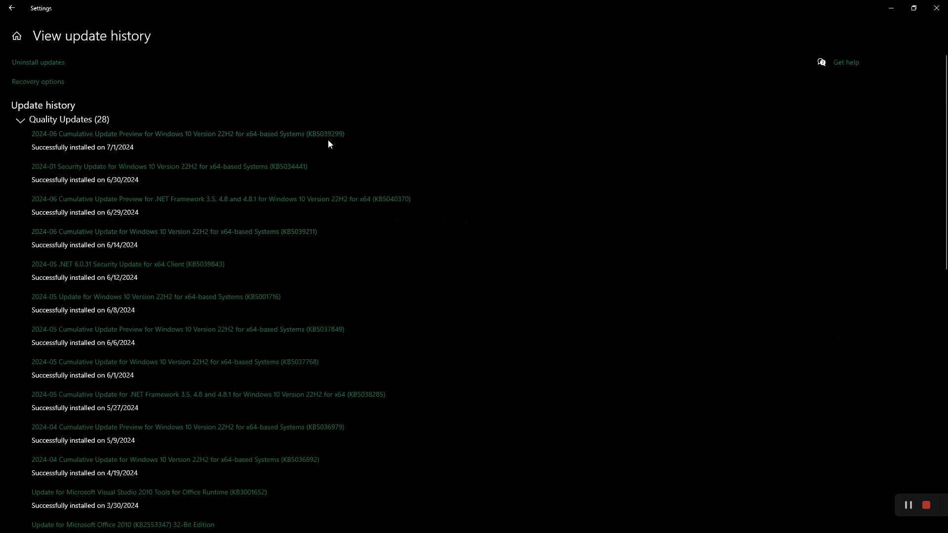
click(892, 8)
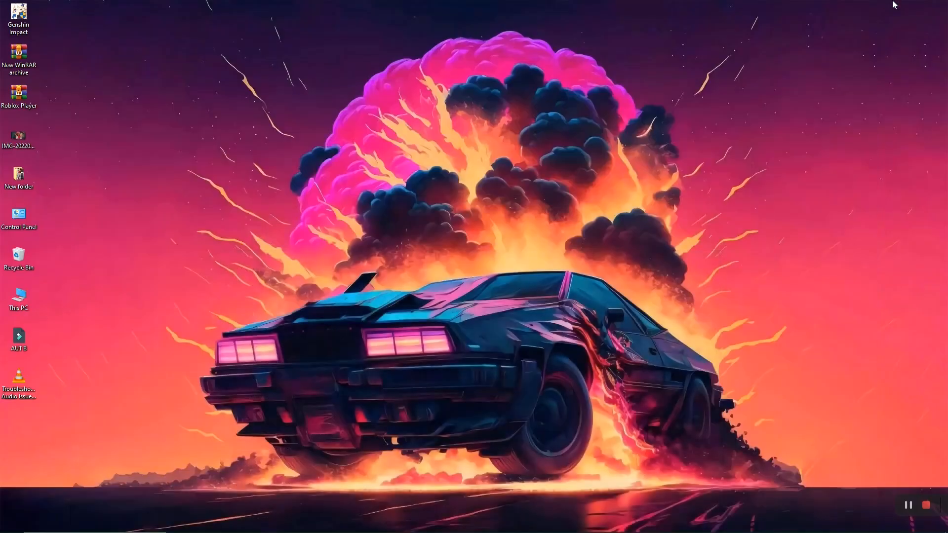
Switch to Chrome, search the web for "microsoft update catalog" and open the Microsoft Update Catalog site
click(421, 523)
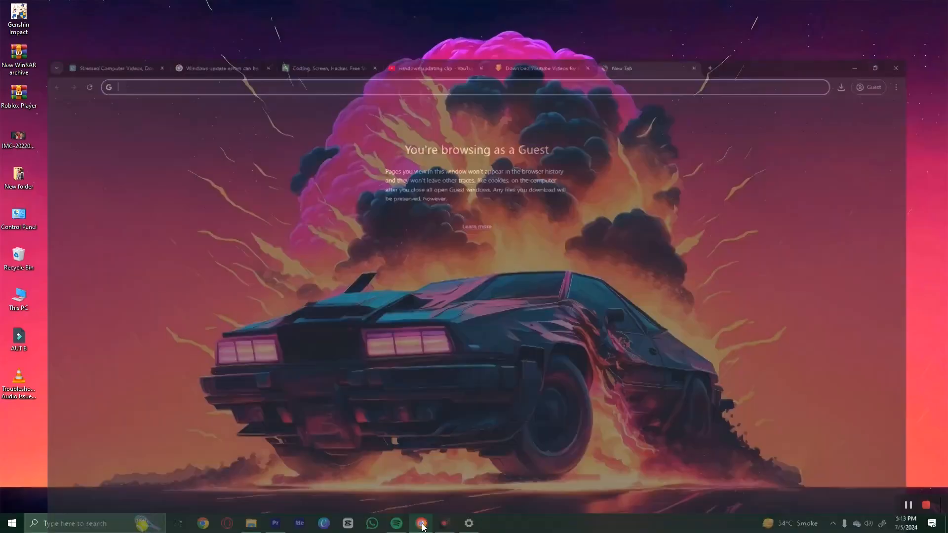
text(microsoft update catalog)
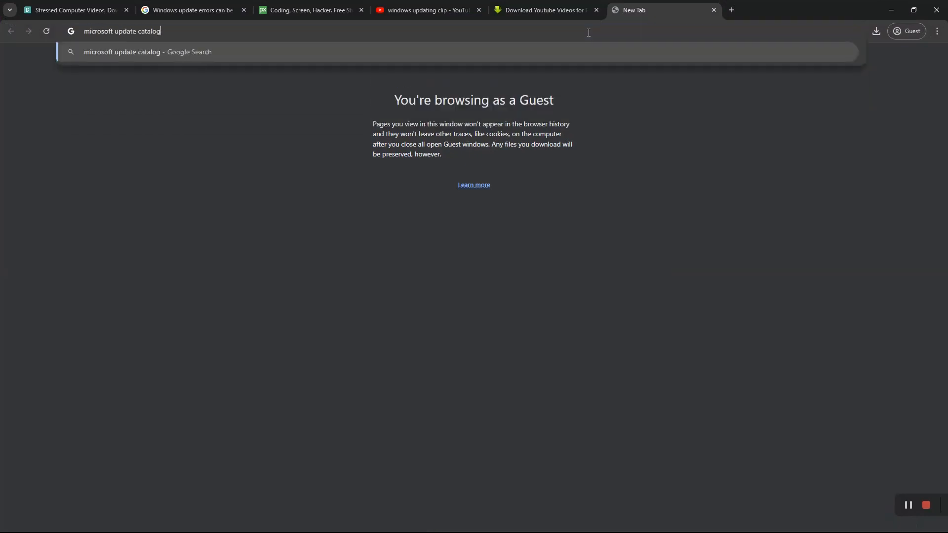
key(Return)
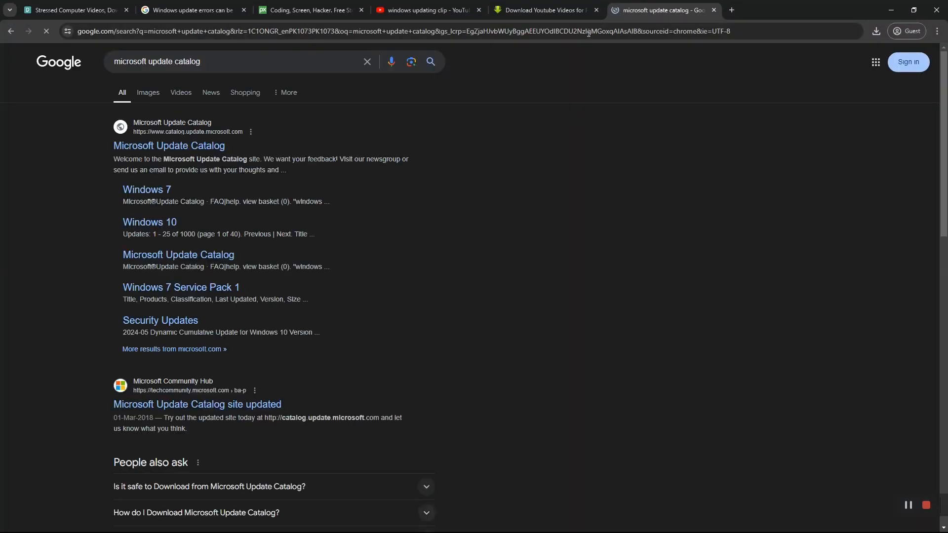
click(217, 145)
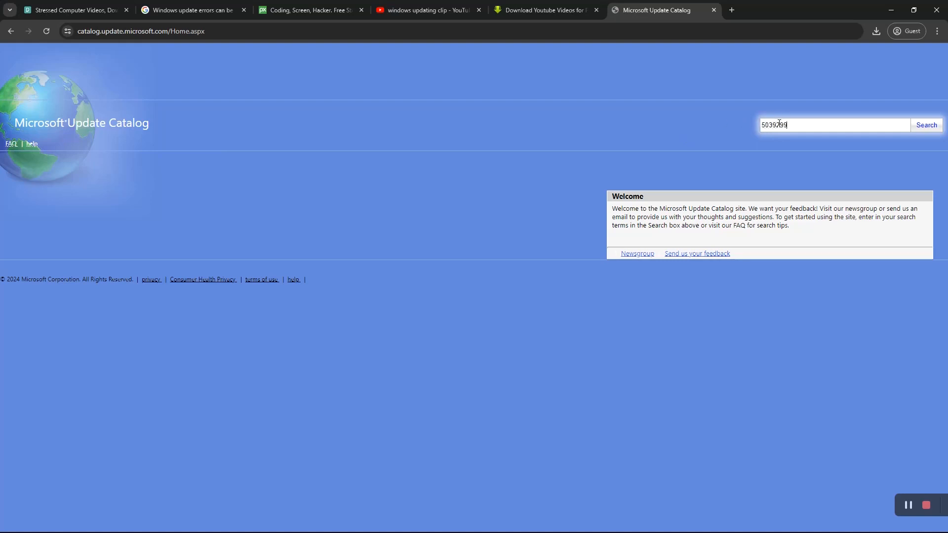
Search the catalog for 5039299 and open the download window for the x64 Windows 10 Version 22H2 update
click(927, 125)
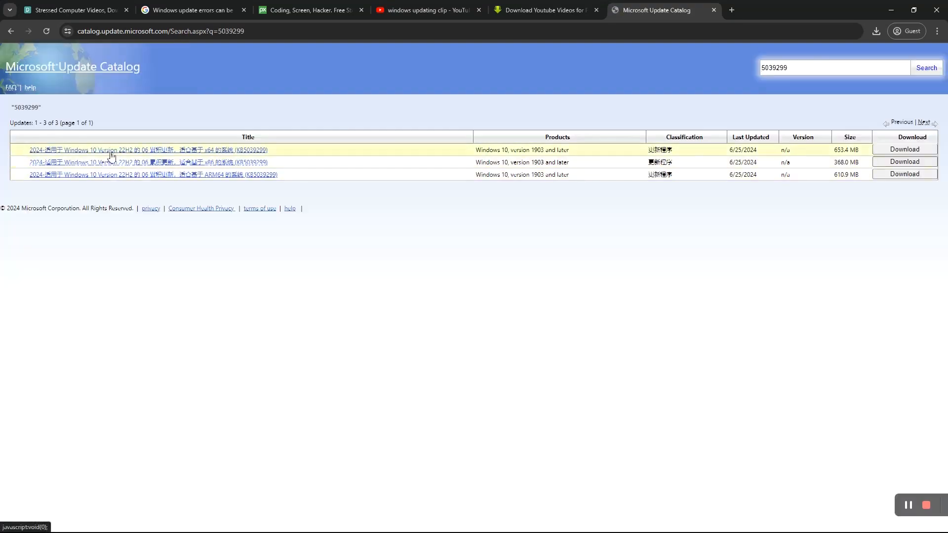
click(902, 149)
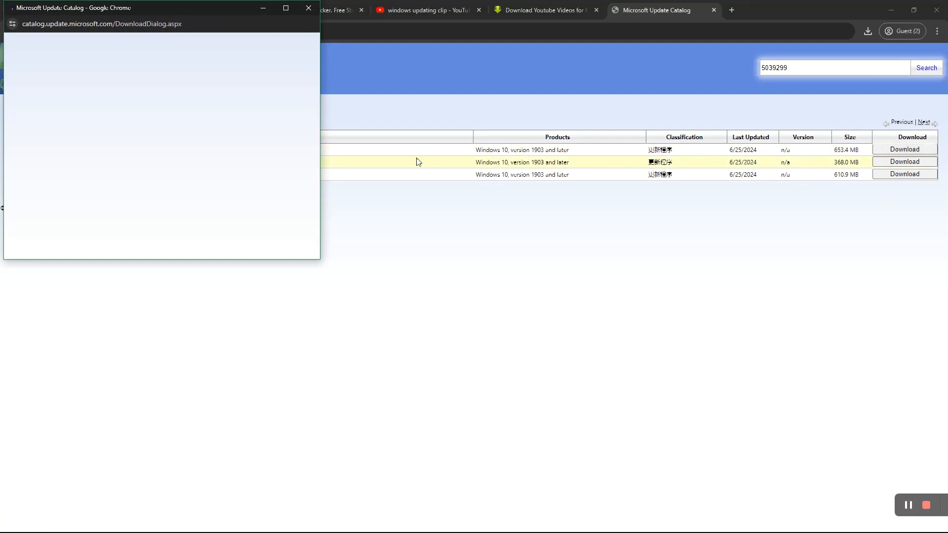
Download the x64 KB5039299 update package and save it in the Downloads folder under its suggested file name
click(194, 130)
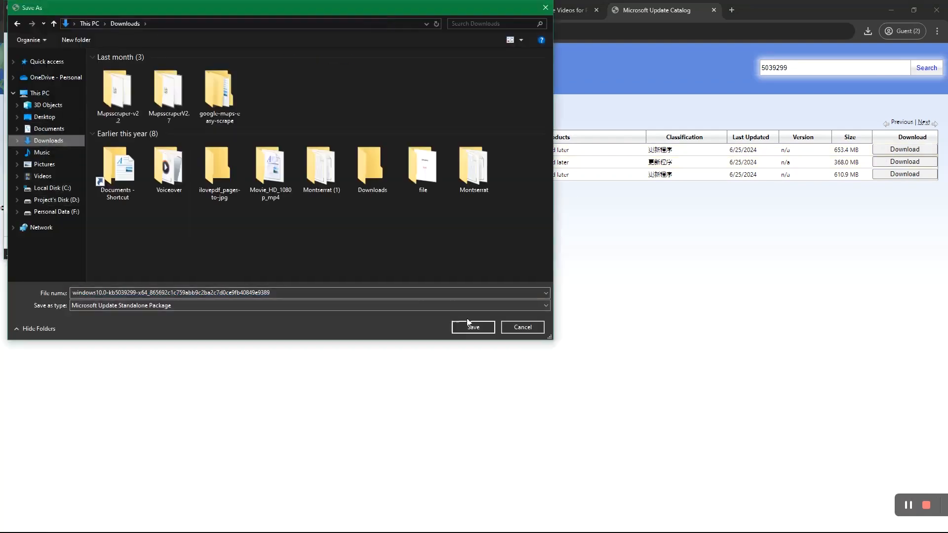
click(472, 326)
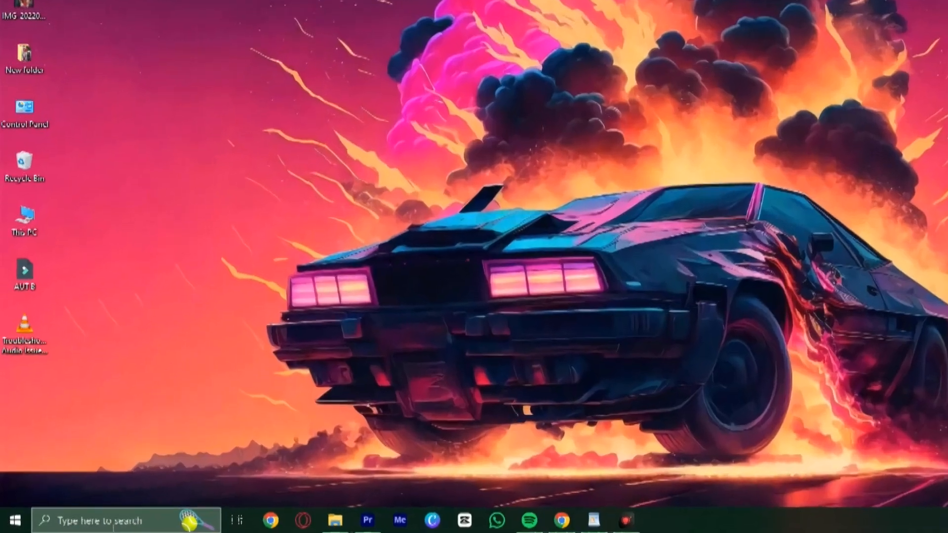
Search Windows for "cmnd", open Command Prompt as administrator and move its window nearer the middle of the desktop
click(186, 519)
text(cmnd)
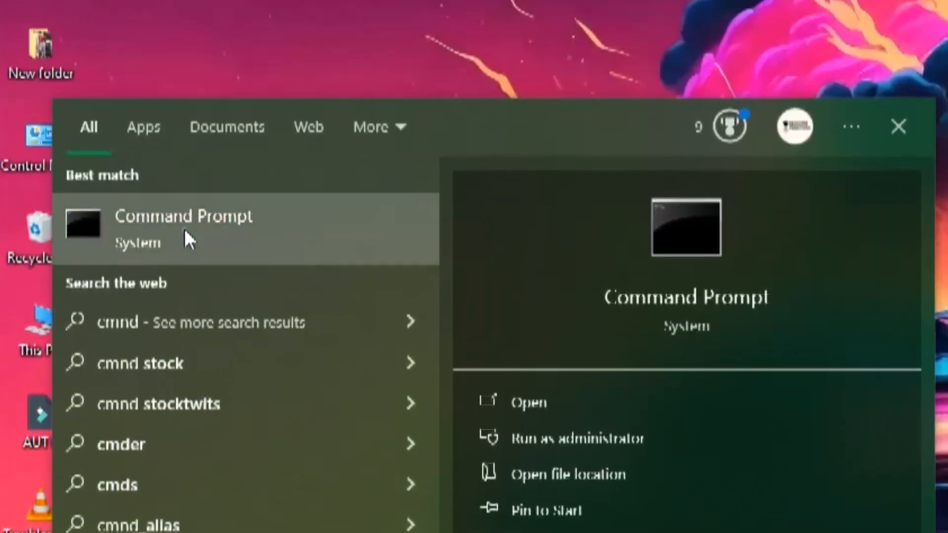
right_click(186, 231)
click(219, 252)
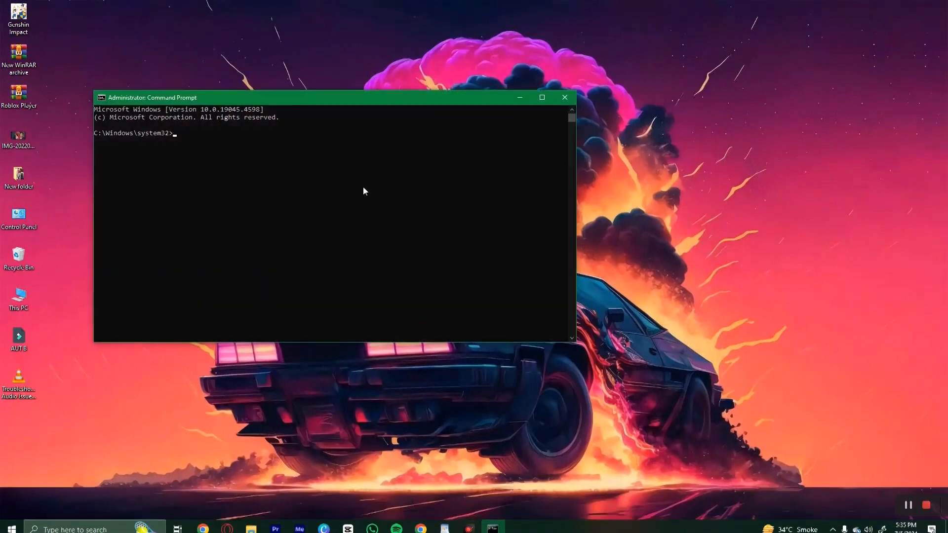
drag(365, 99, 508, 122)
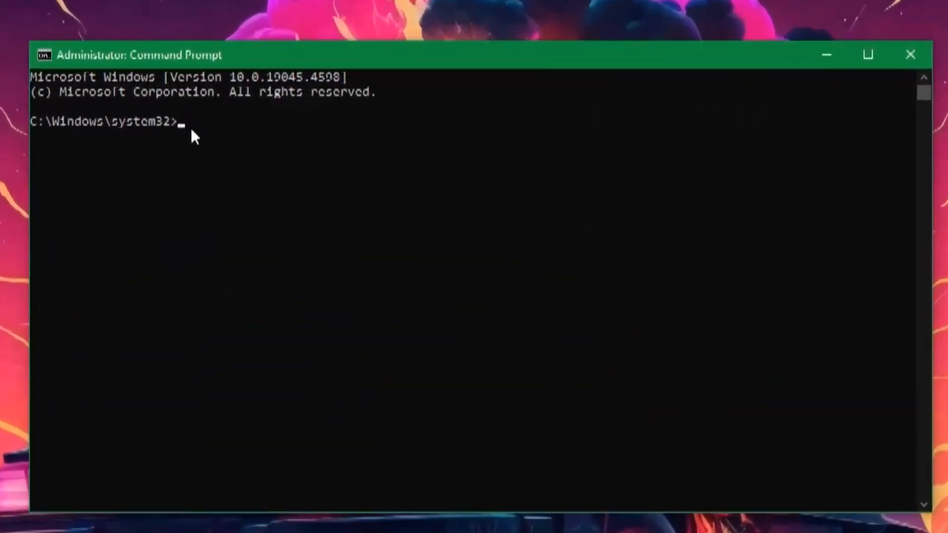
Run the system file check with the command sfc /scannow
text(sfc /scannow)
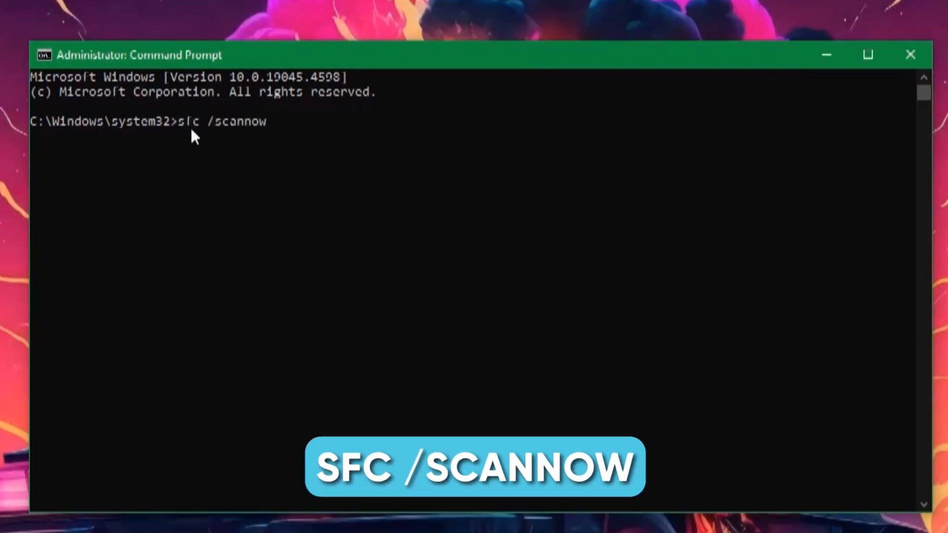
key(Return)
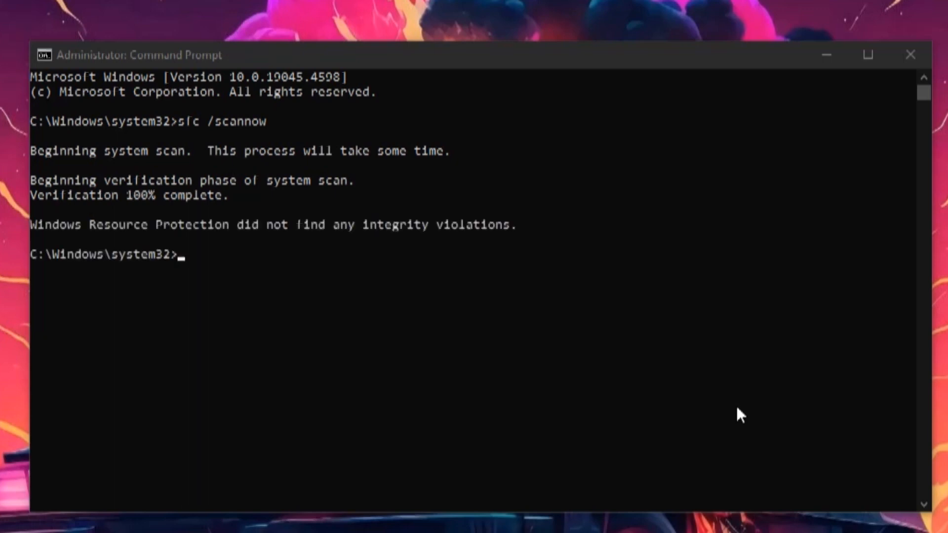
Check the Windows image's health with the command DISM /Online /Cleanup-Image /CheckHealth
click(181, 261)
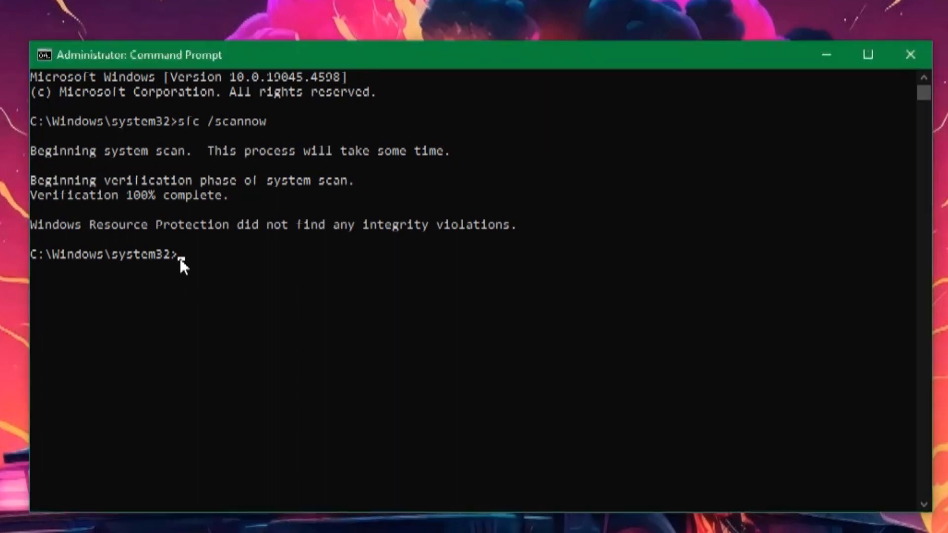
text(DISM /Online /Cleanup-Image /CheckHealth)
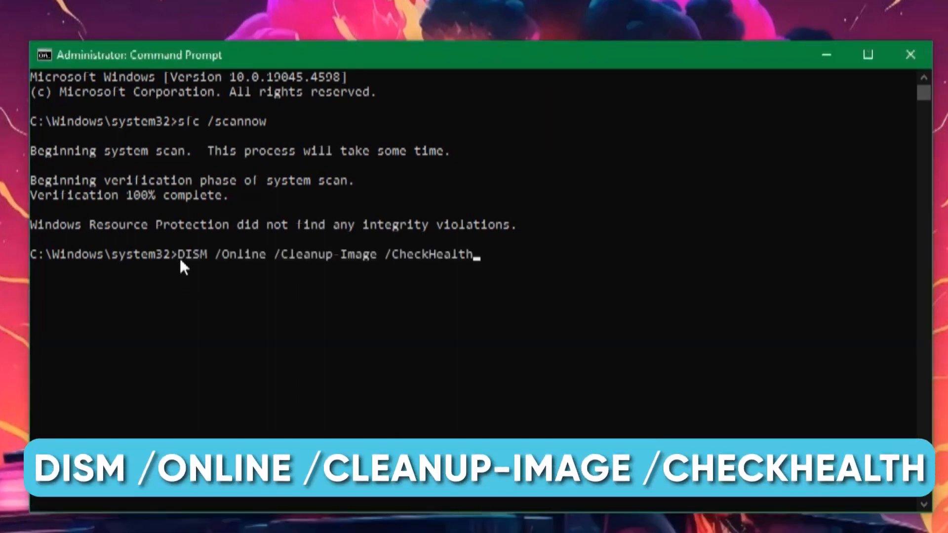
key(Return)
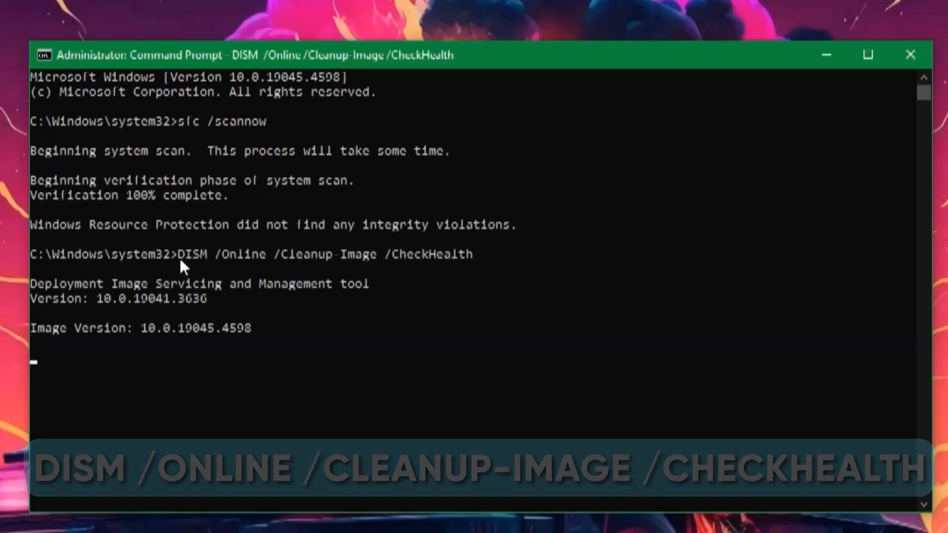